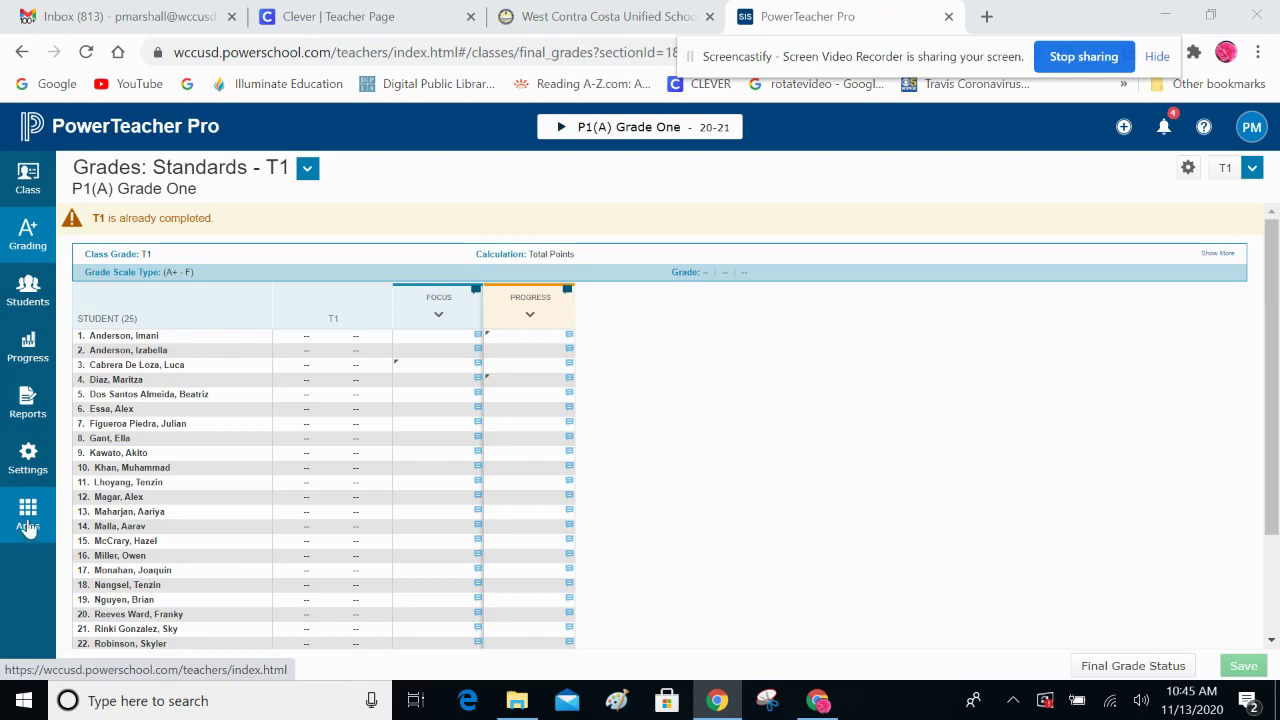
Launch PowerTeacher Portal from the Apps list to reach the Current Classes page in a new tab
left_click(27, 514)
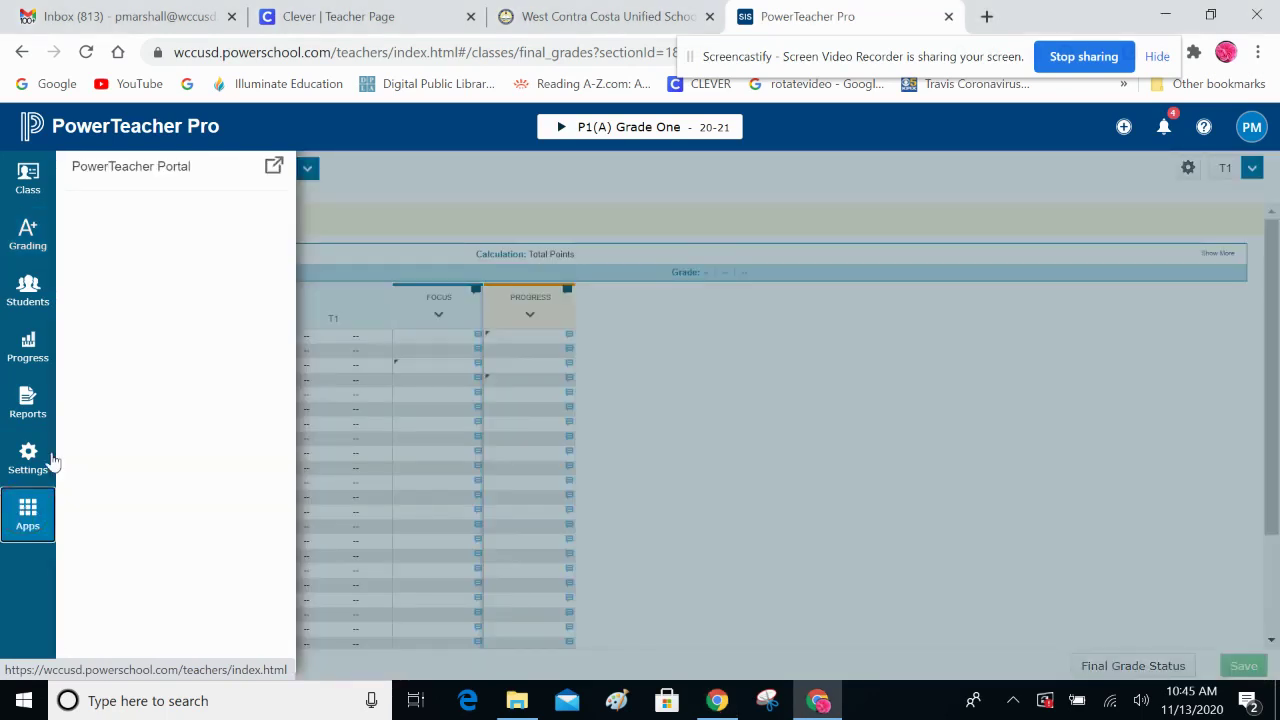
left_click(168, 174)
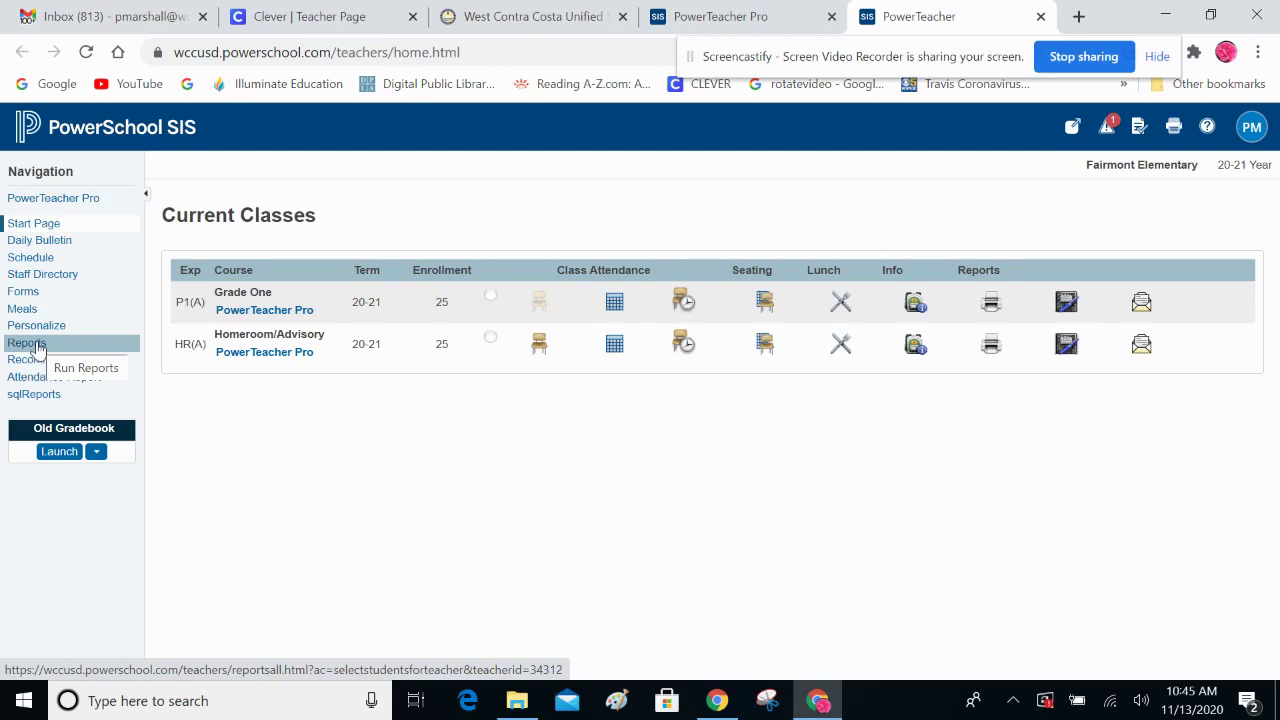
Run the 'Elementary T1 Report Card - English' report for all 25 students
left_click(27, 343)
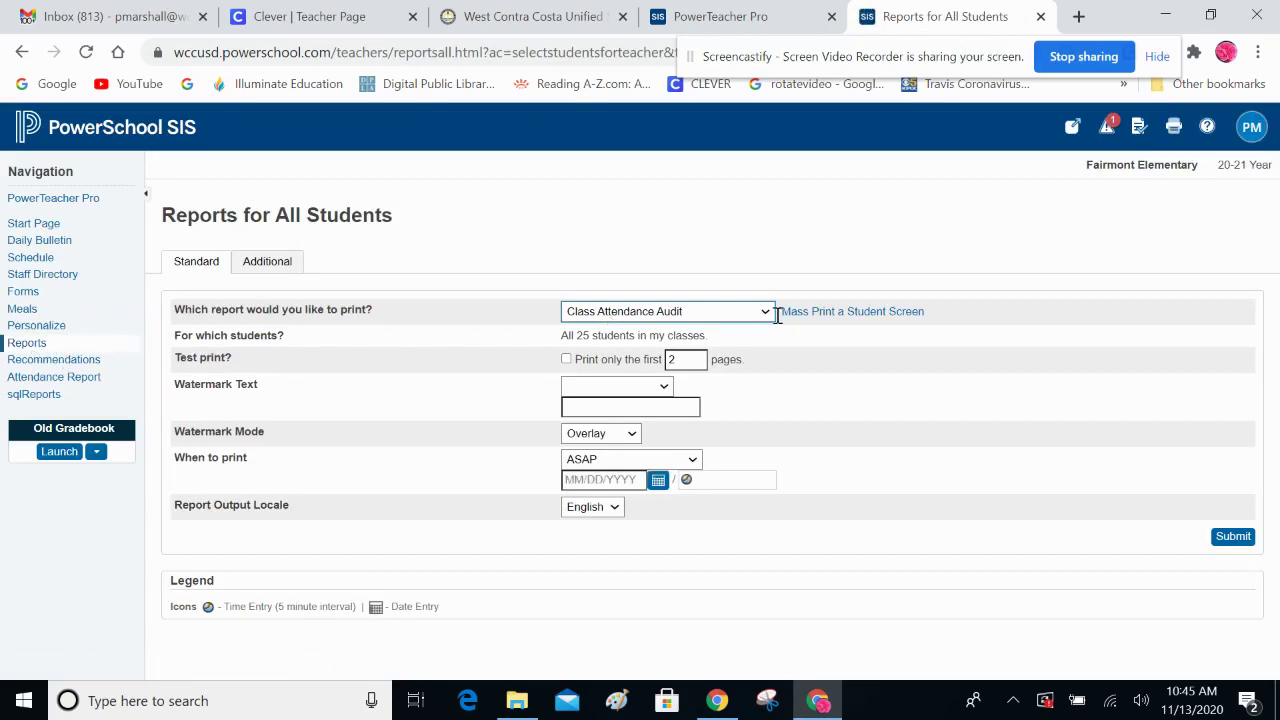
left_click(755, 313)
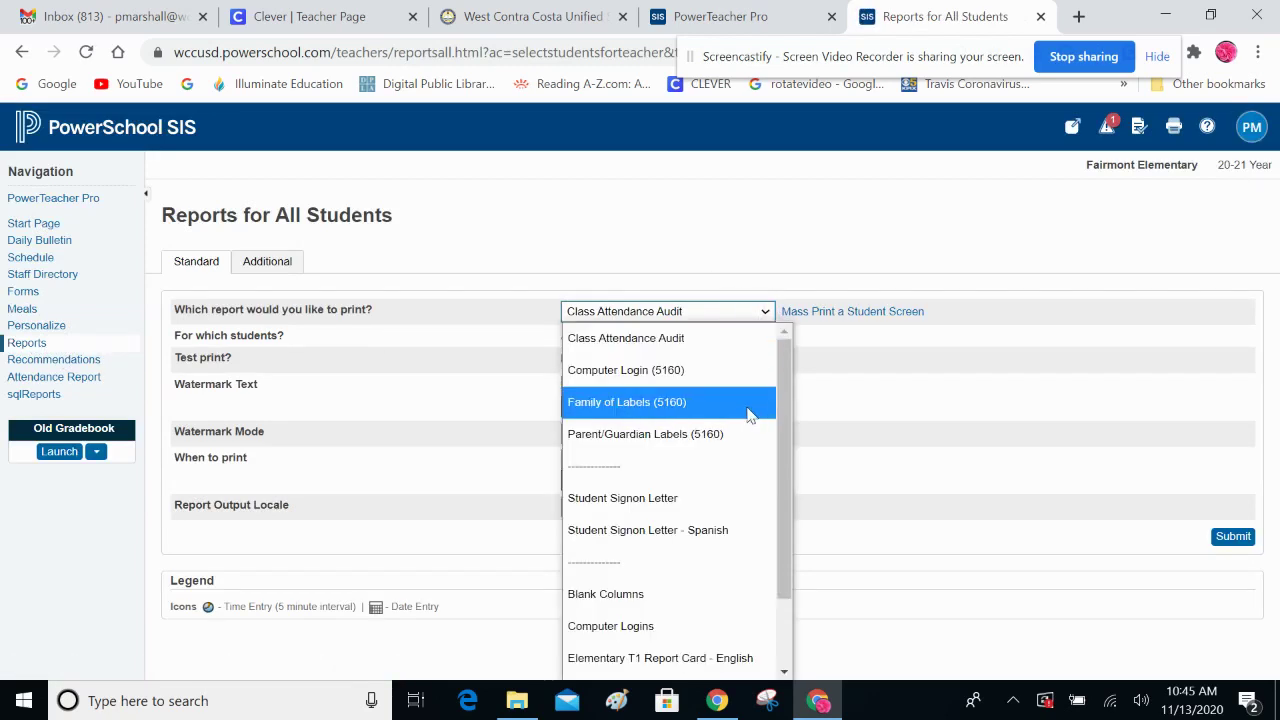
scroll(760, 543, "down", 2)
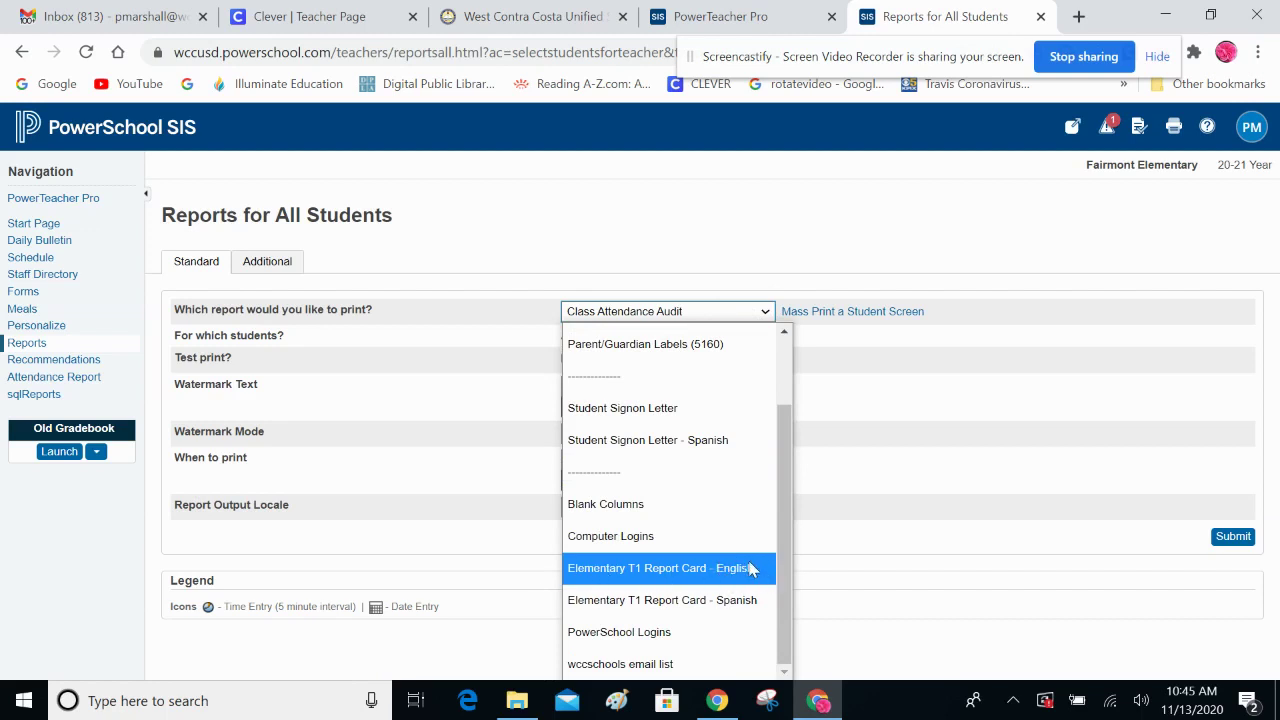
left_click(743, 568)
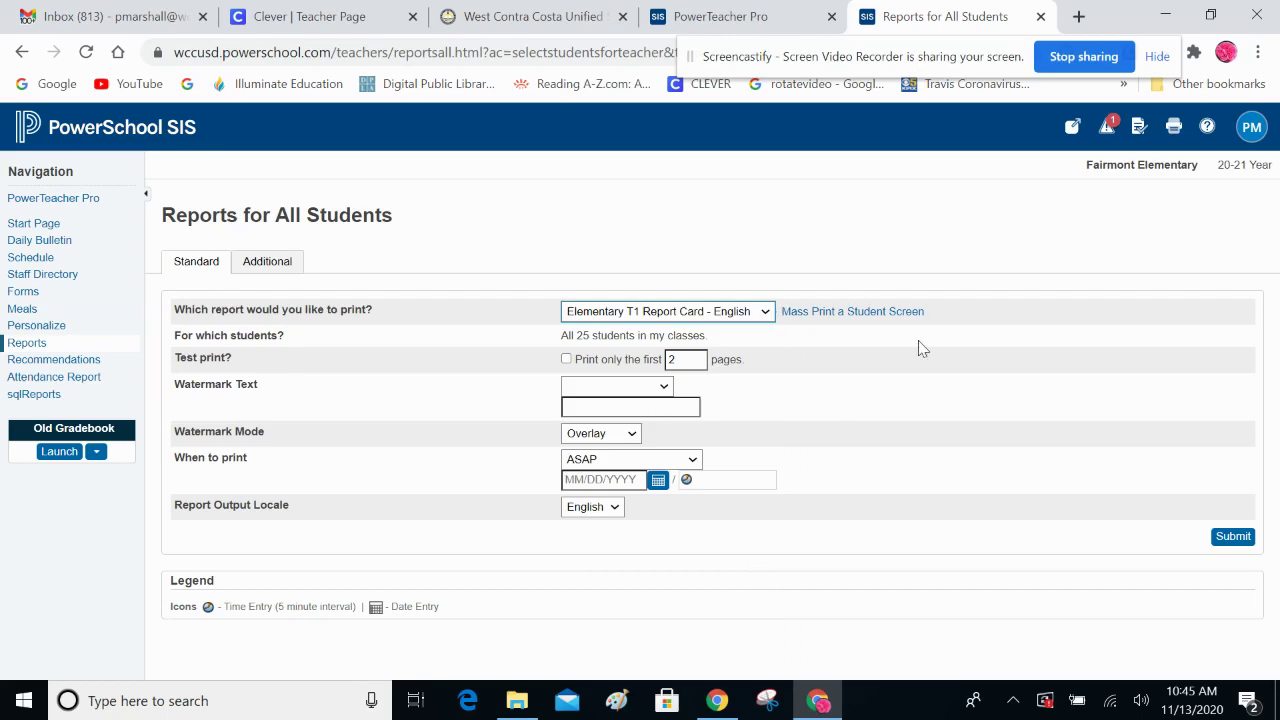
left_click(1234, 538)
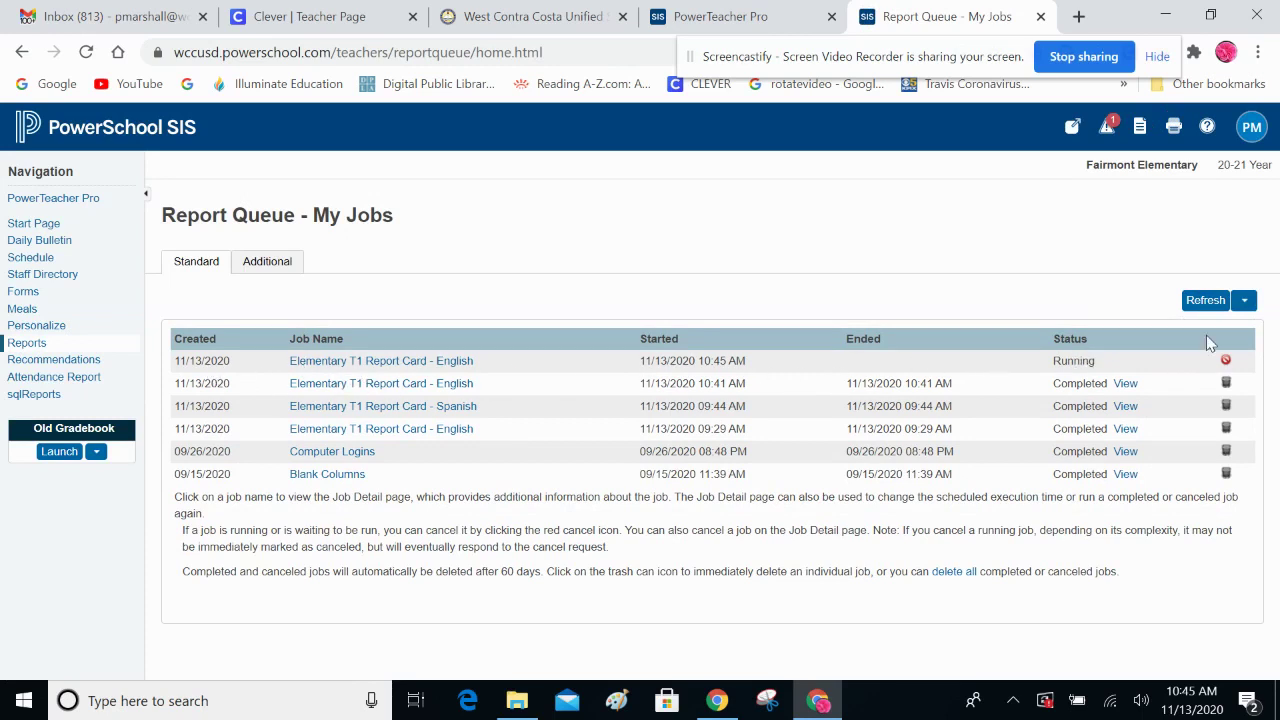
Refresh the Report Queue until the report card job completes, then view its 25-page PDF
left_click(1205, 300)
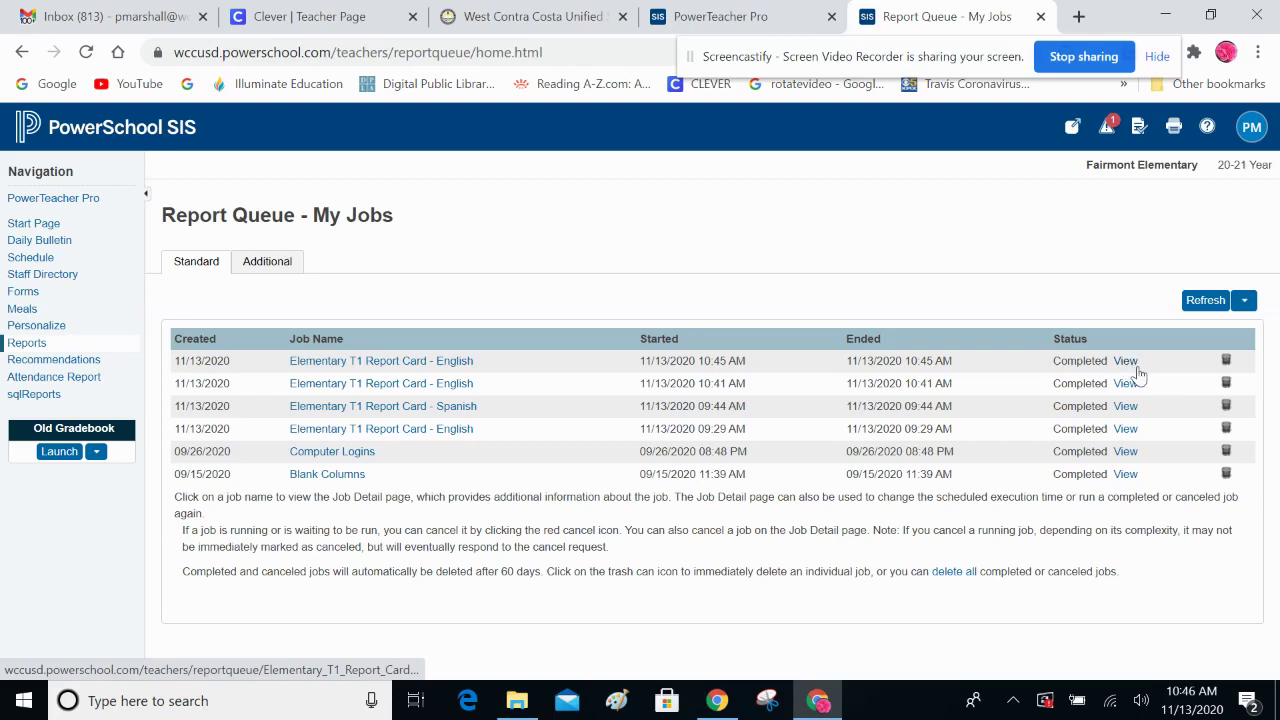
left_click(1125, 362)
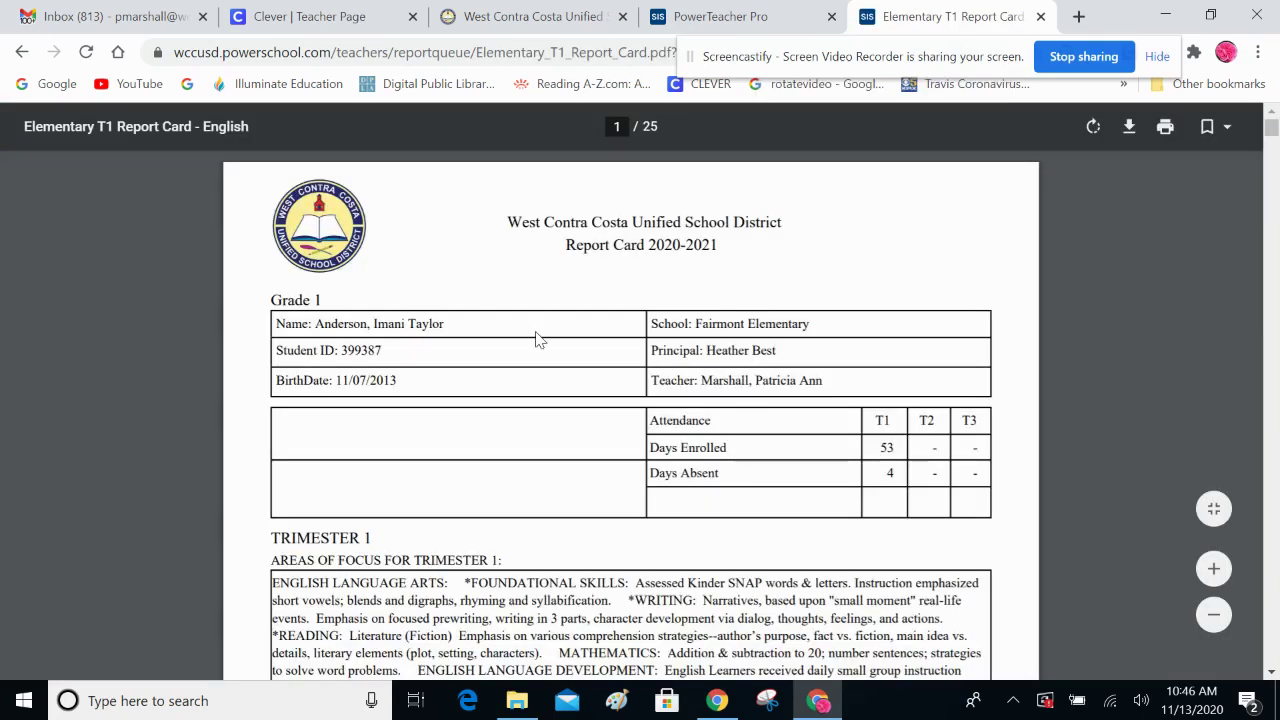
Scroll through page 1's Trimester 1 sections and progress comments until the second student's card begins
scroll(535, 340, "down", 3)
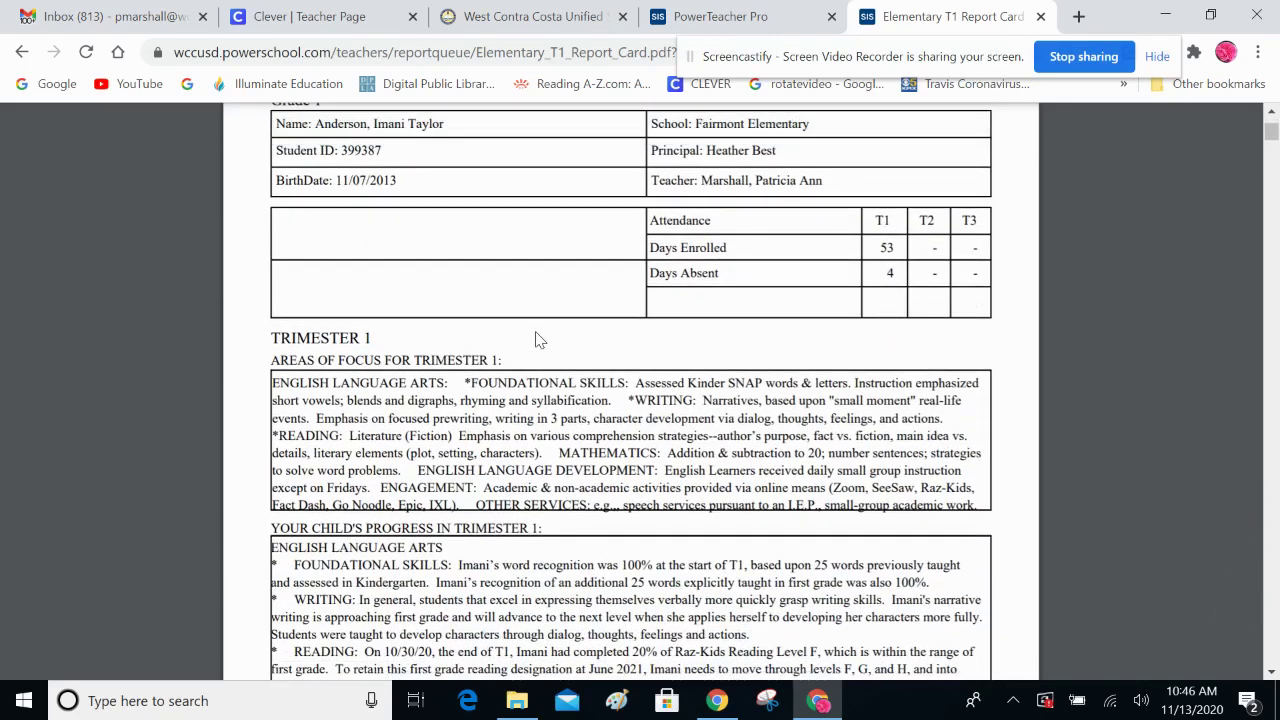
scroll(531, 338, "down", 5)
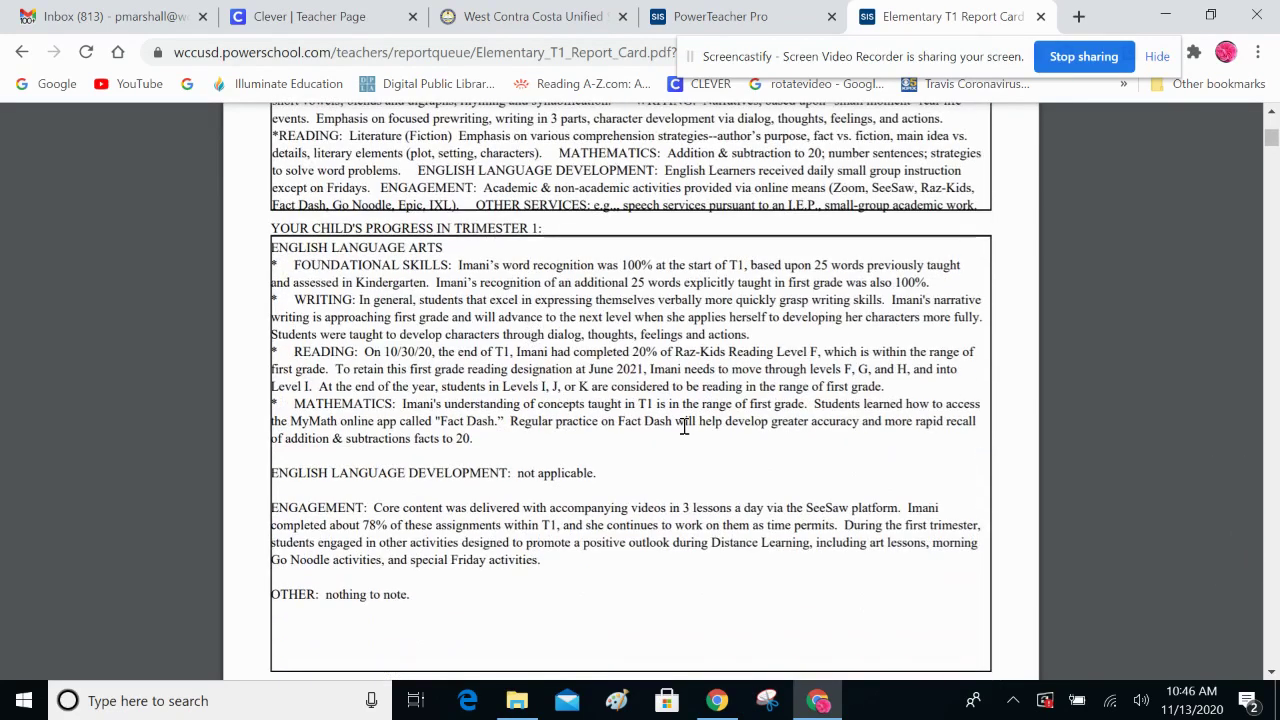
scroll(684, 427, "up", 1)
scroll(684, 427, "down", 2)
scroll(684, 427, "down", 3)
scroll(720, 420, "up", 5)
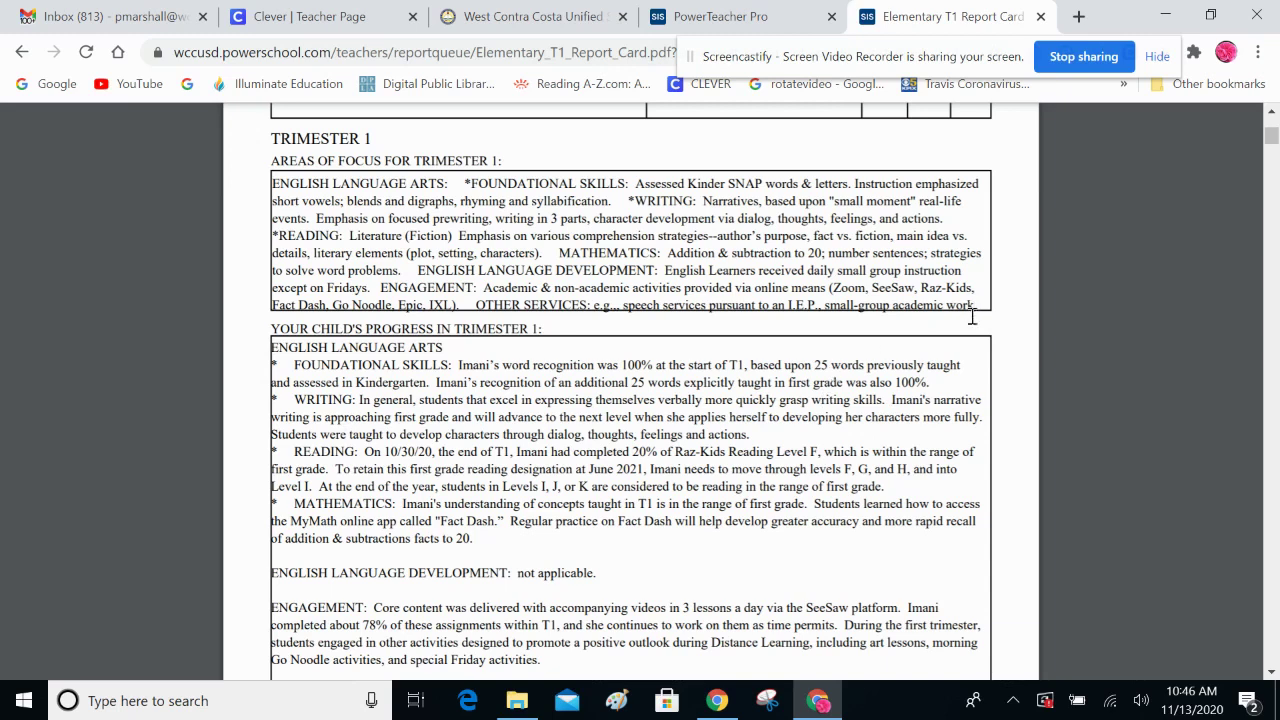
scroll(903, 371, "down", 1)
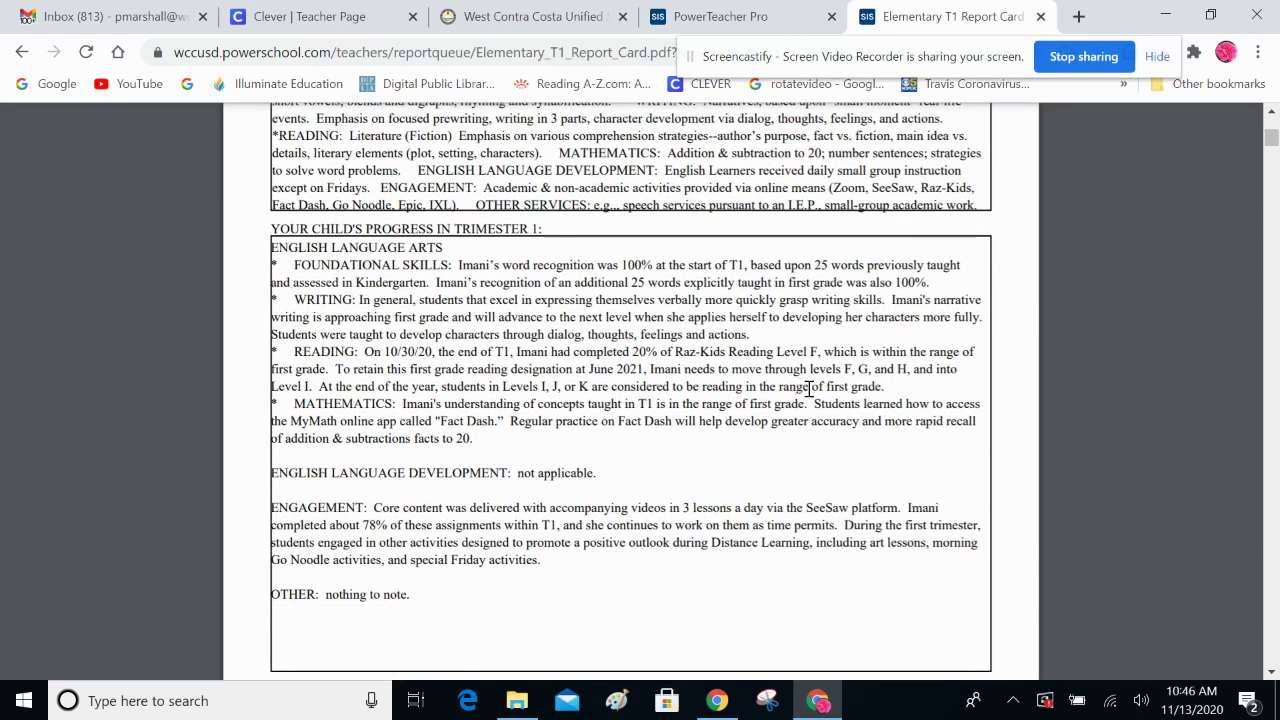
scroll(846, 398, "down", 1)
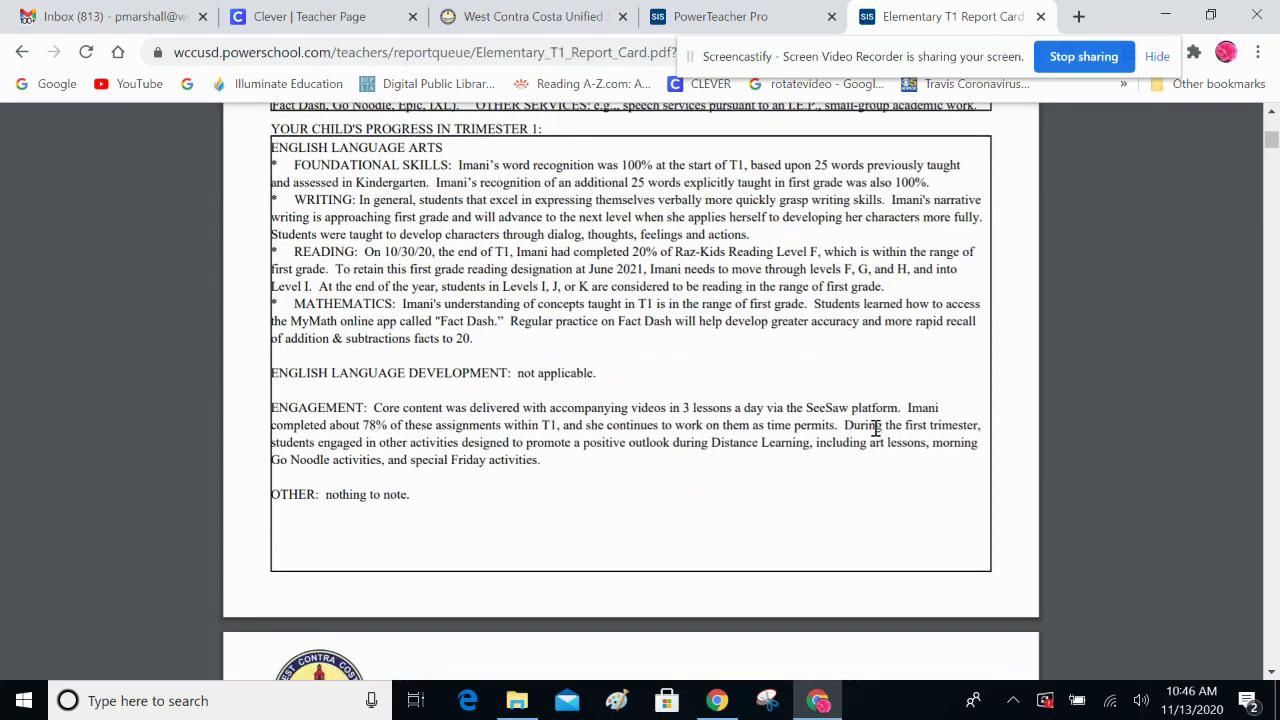
scroll(876, 428, "up", 2)
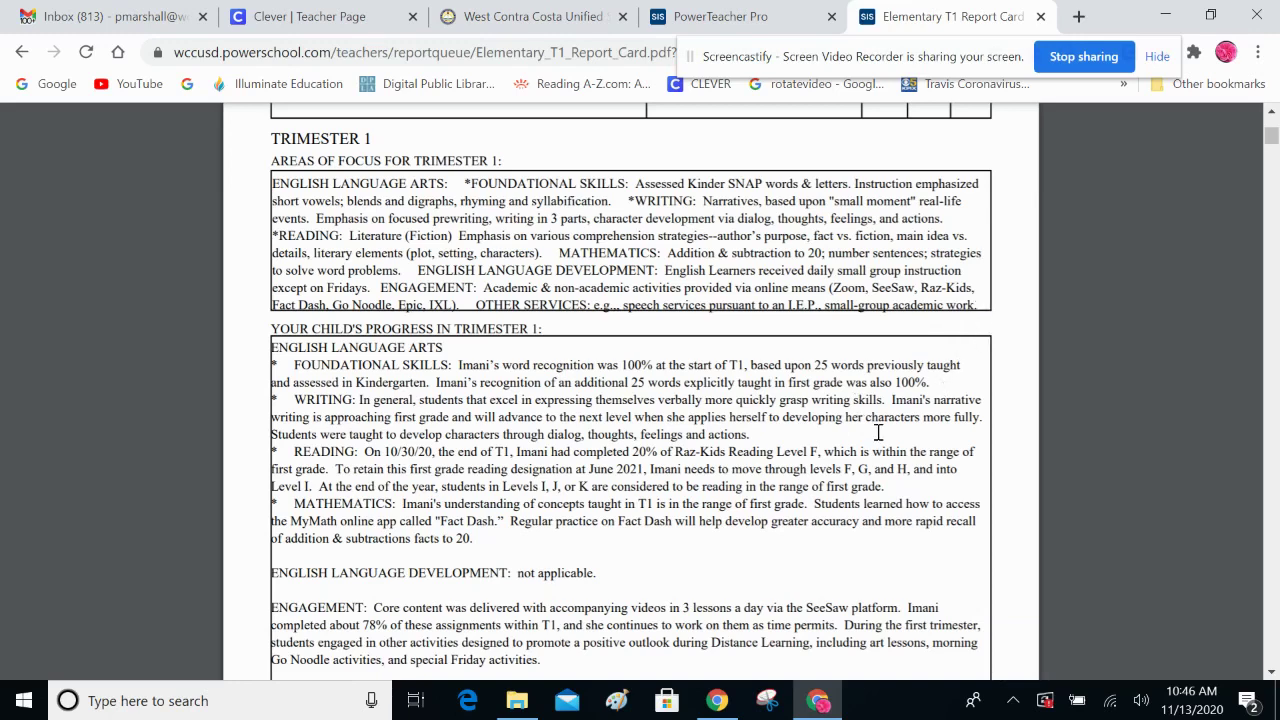
scroll(888, 440, "down", 2)
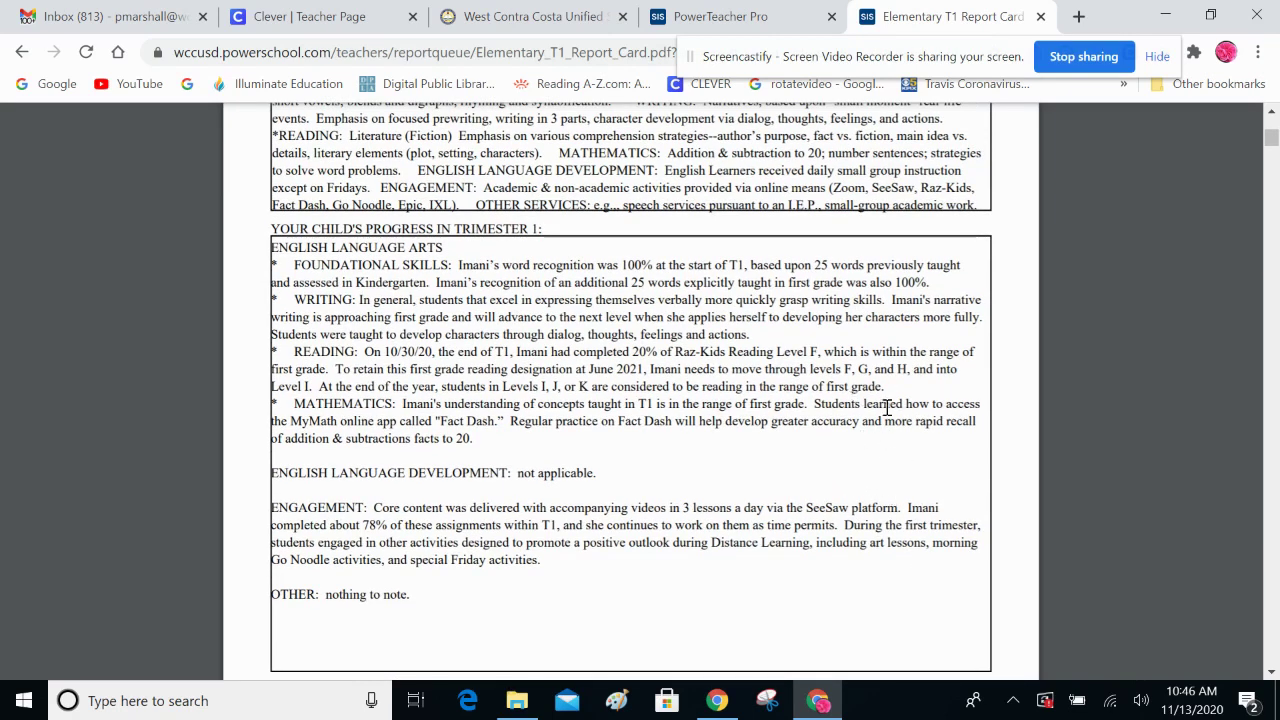
scroll(888, 410, "down", 7)
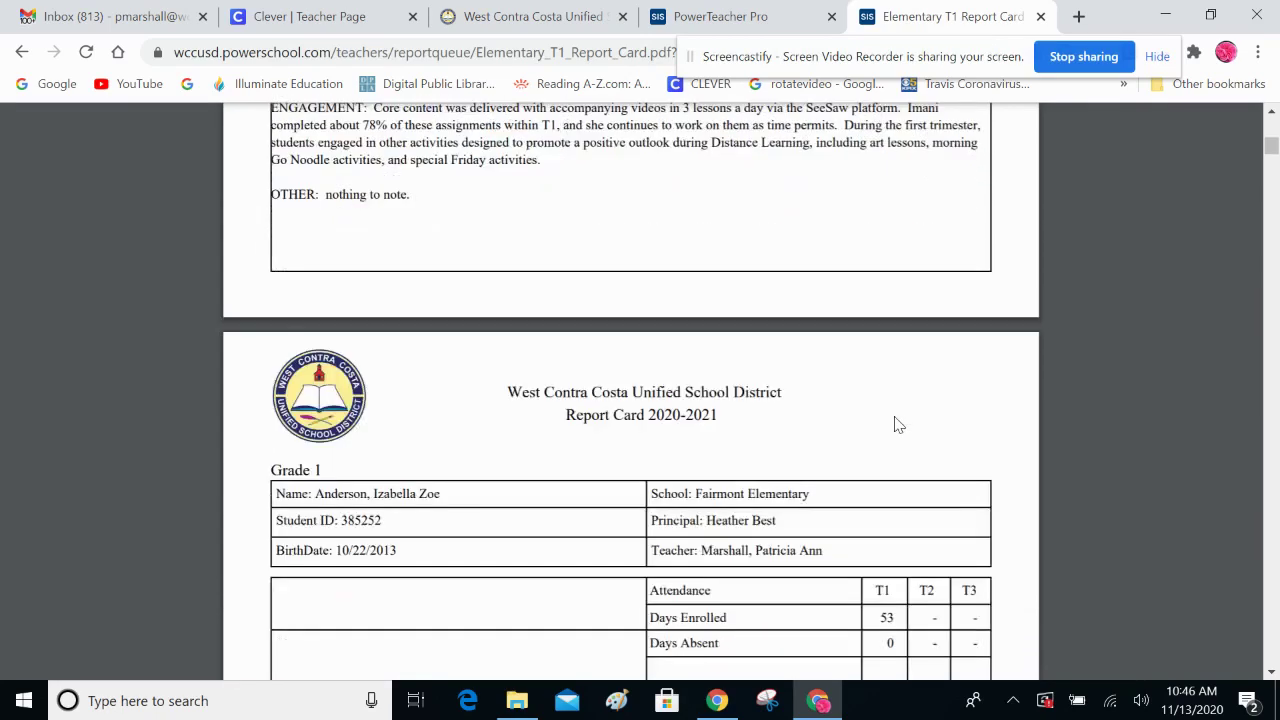
Scroll down through the next Grade 1 cards, then back up to page 1's Trimester 1 progress comments
scroll(891, 418, "down", 10)
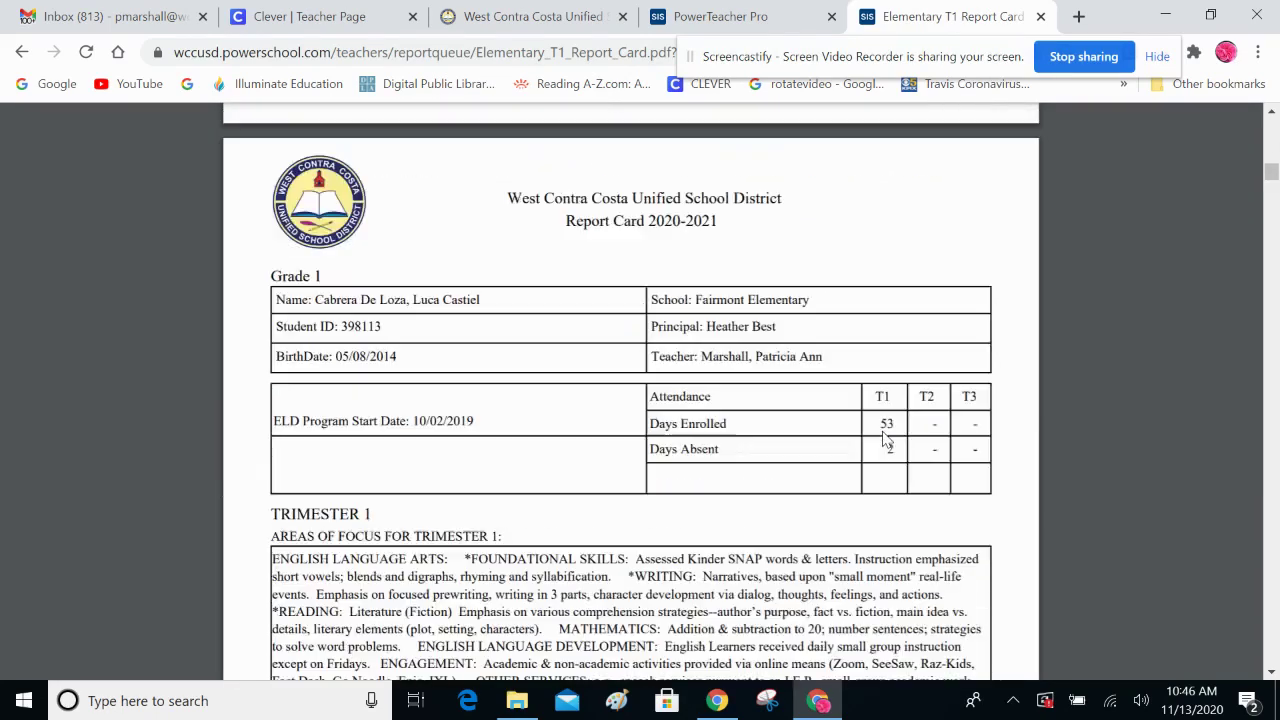
scroll(886, 440, "down", 10)
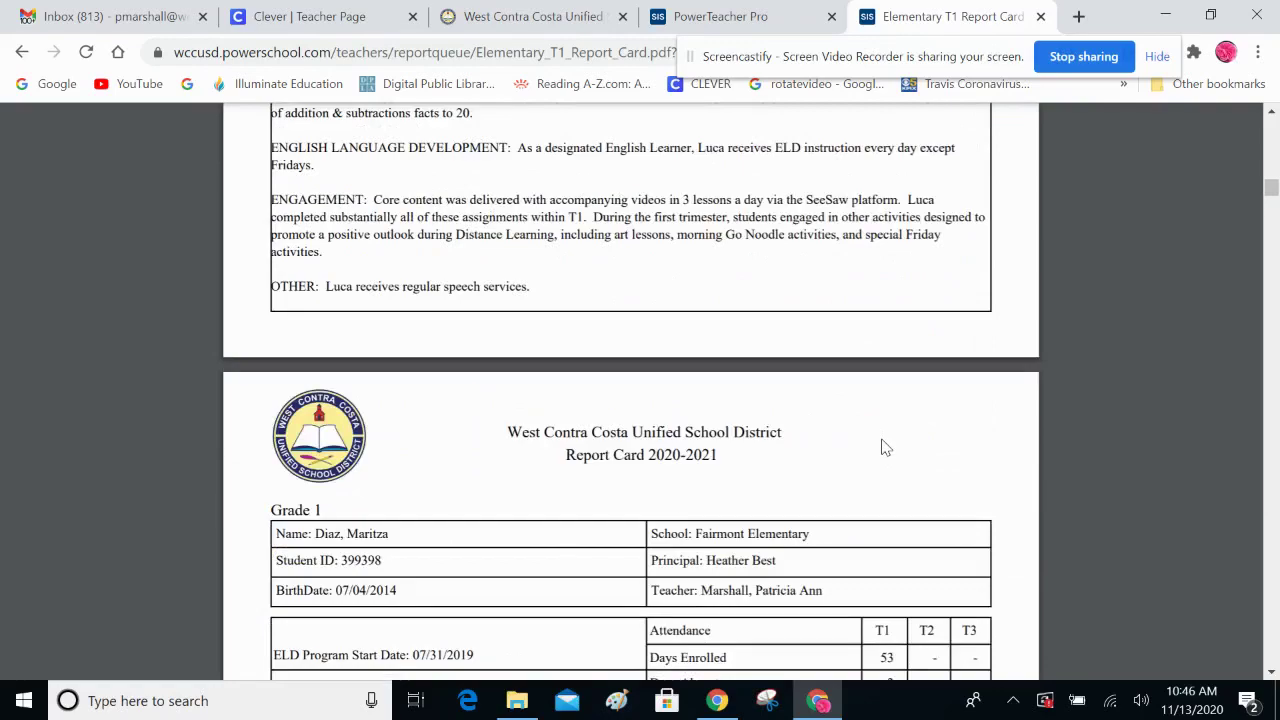
scroll(853, 387, "up", 5)
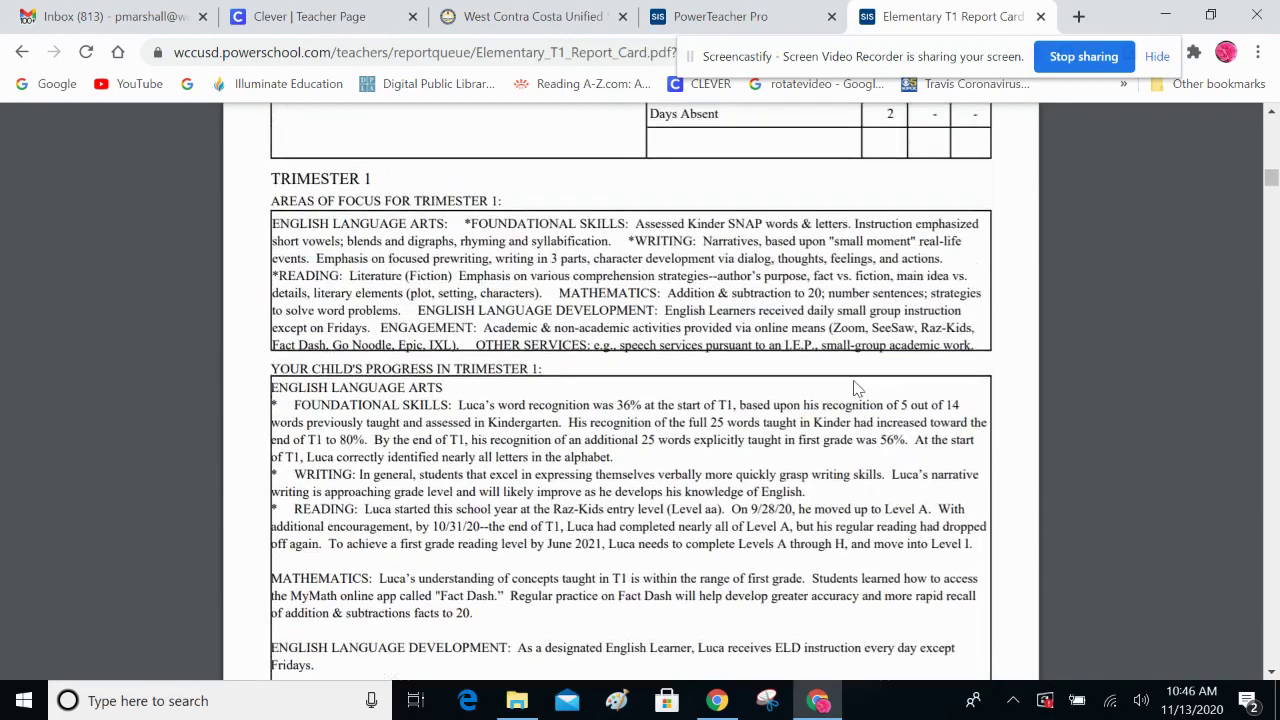
scroll(853, 385, "up", 10)
scroll(855, 393, "up", 4)
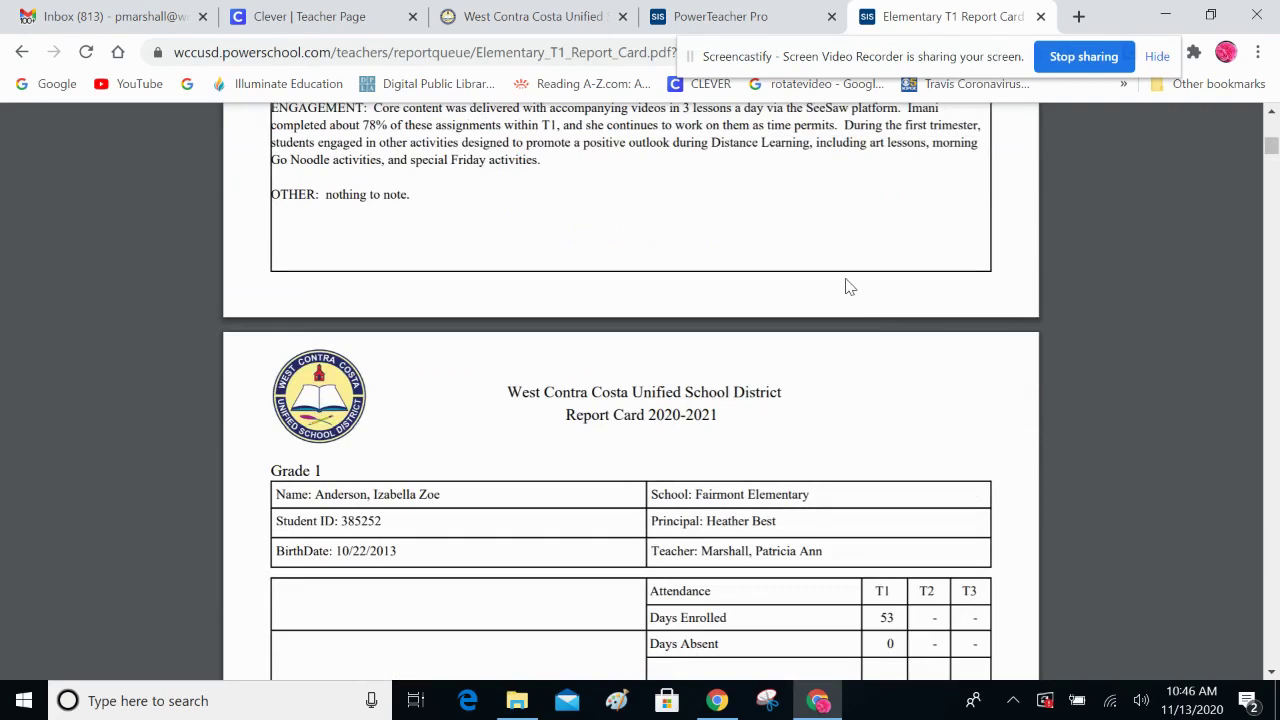
scroll(886, 279, "up", 3)
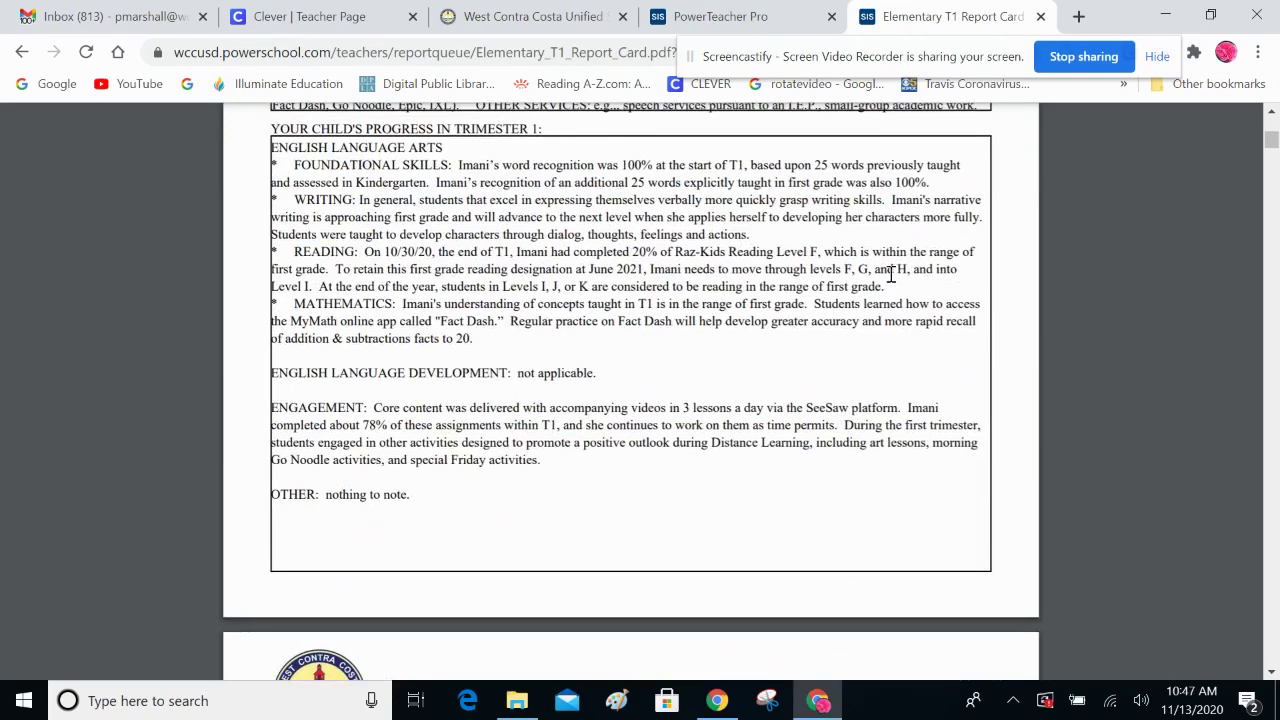
scroll(899, 297, "up", 3)
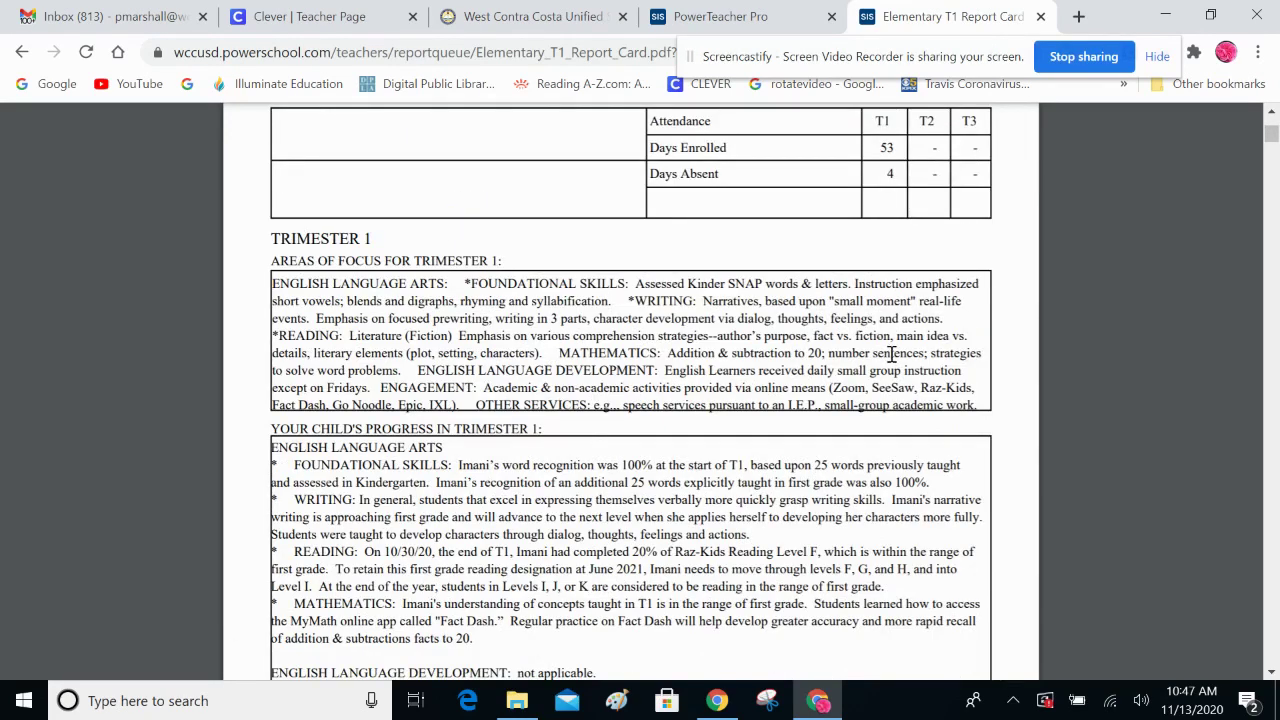
scroll(890, 350, "up", 3)
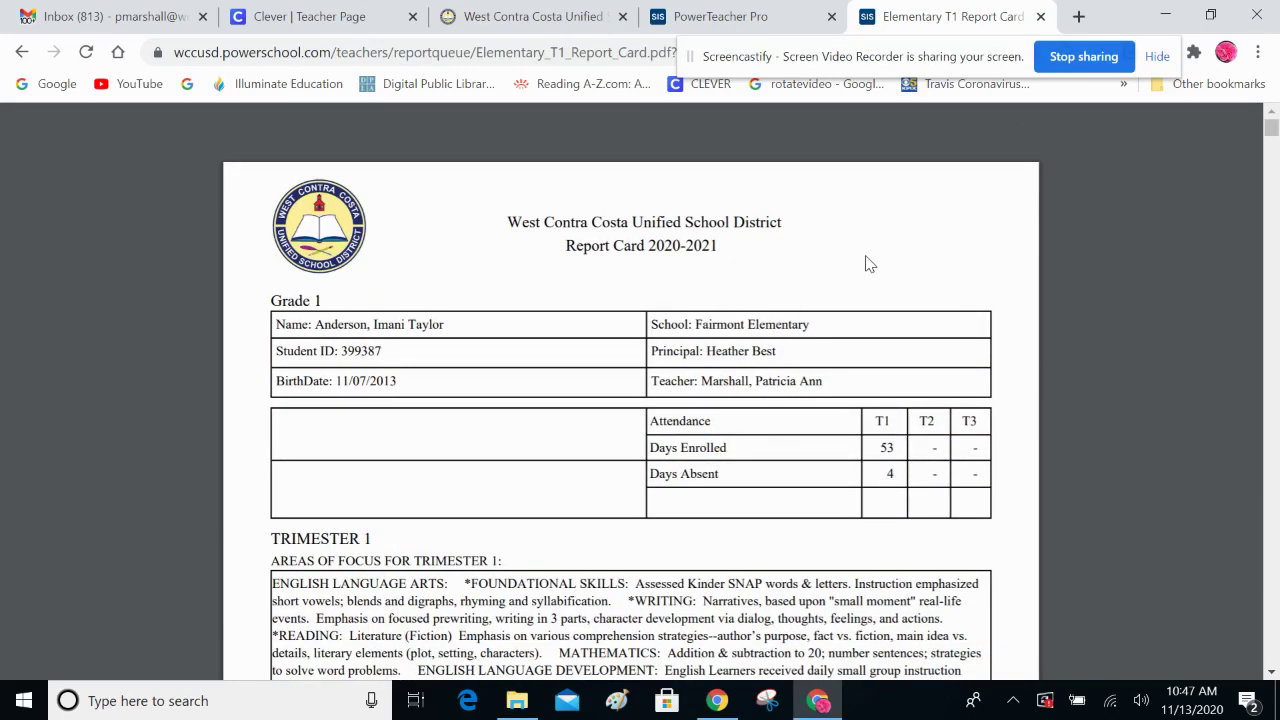
scroll(896, 280, "down", 6)
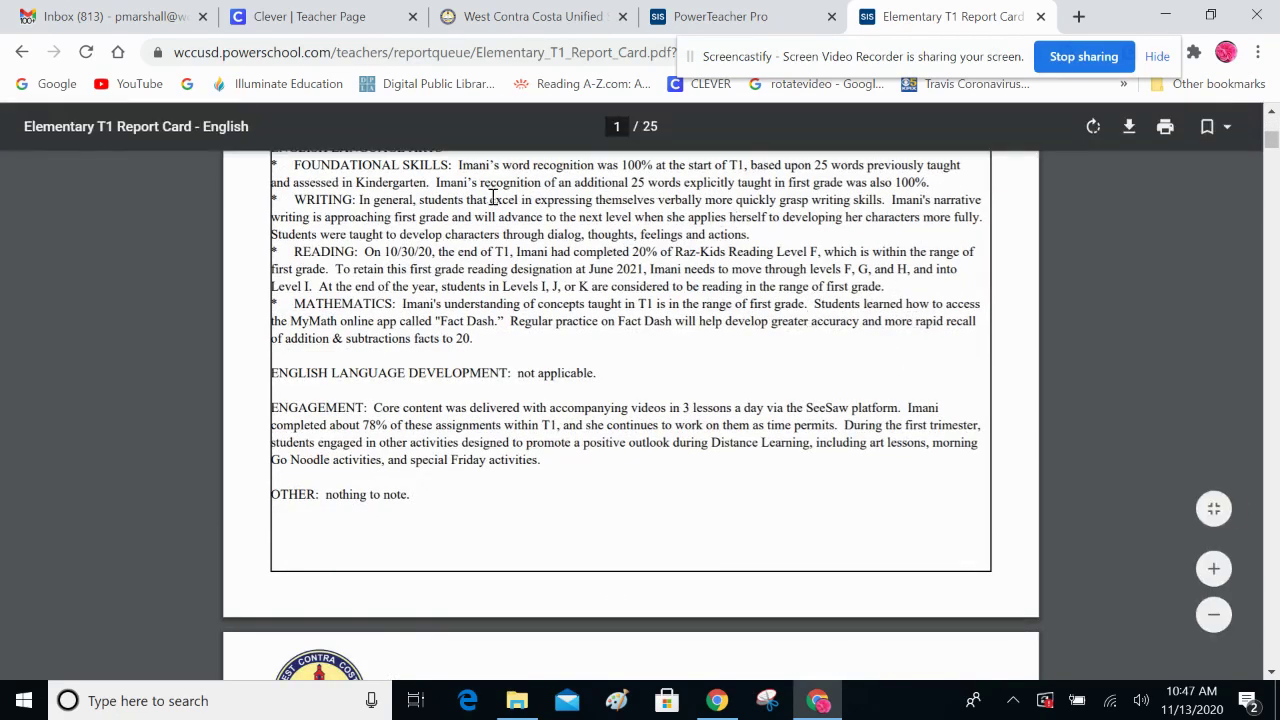
scroll(418, 386, "up", 1)
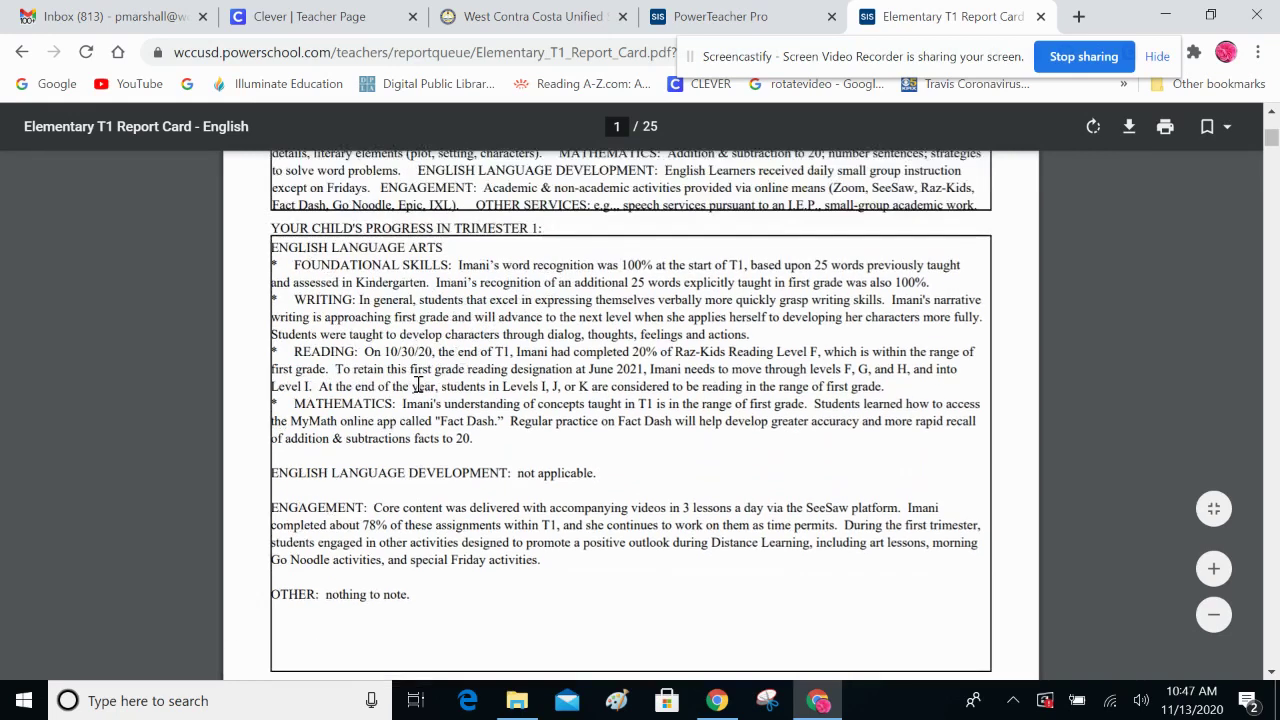